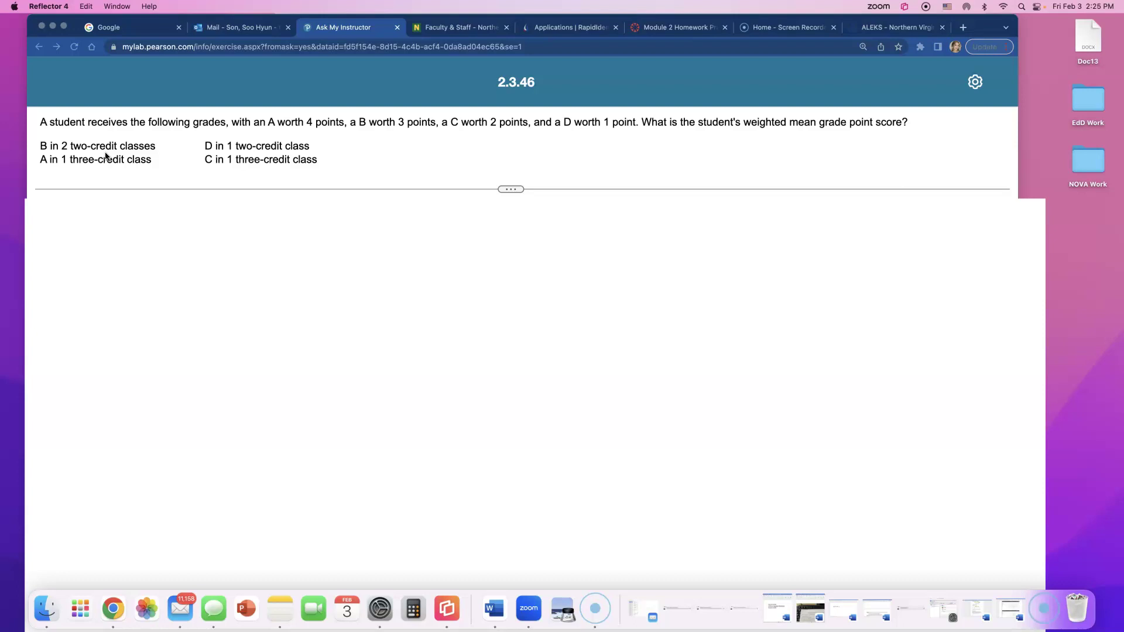
- Write the Grades heading, underline the header row, and draw the first column divider
{"action": "mouse_move", "coordinate": [204, 305]}
{"action": "left_mouse_down"}
{"action": "mouse_move", "coordinate": [195, 316]}
{"action": "mouse_move", "coordinate": [222, 311]}
{"action": "mouse_move", "coordinate": [240, 327]}
{"action": "mouse_move", "coordinate": [276, 329]}
{"action": "left_mouse_up"}
{"action": "left_click_drag", "start_coordinate": [176, 342], "coordinate": [847, 335]}
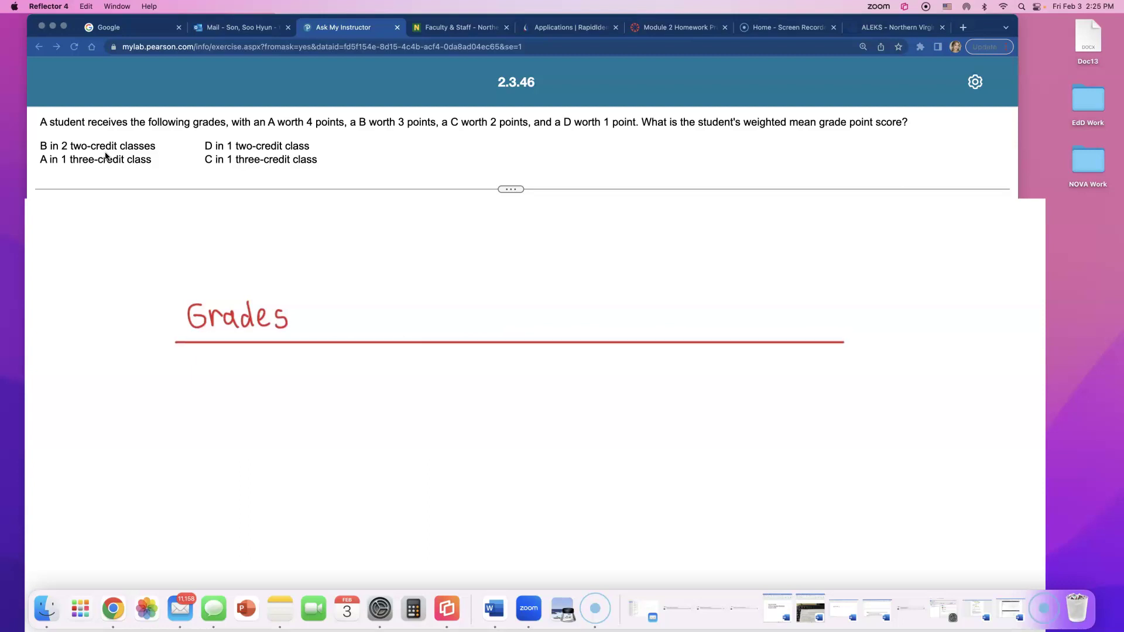
{"action": "left_click_drag", "start_coordinate": [323, 291], "coordinate": [315, 591]}
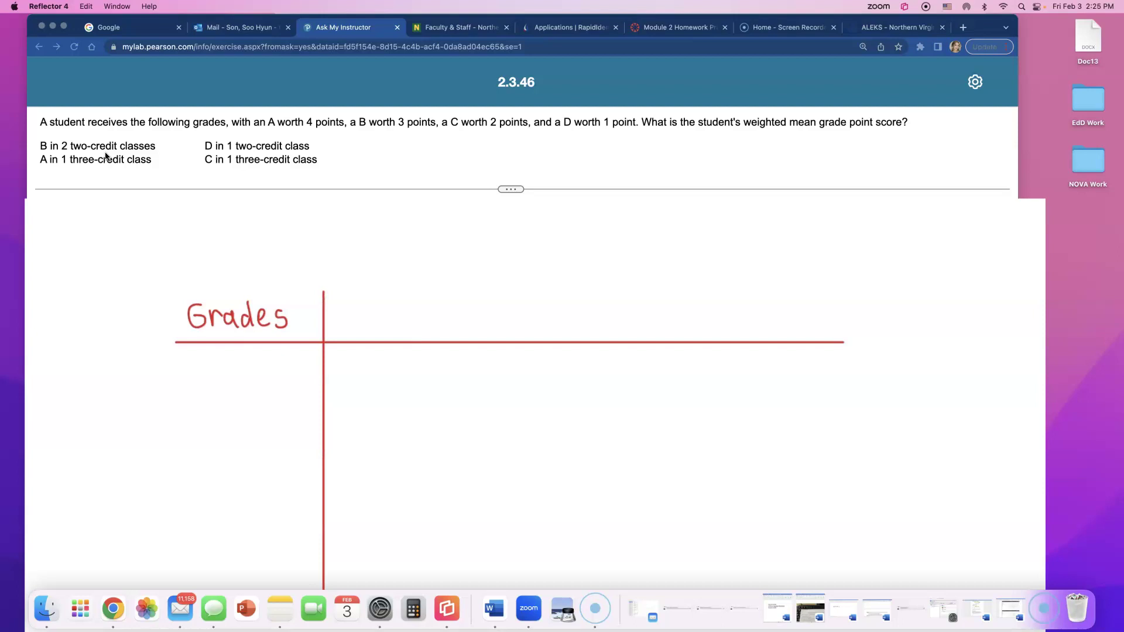
- Write the '# of Credits' heading and draw the second column divider
{"action": "left_click_drag", "start_coordinate": [365, 299], "coordinate": [367, 329]}
{"action": "mouse_move", "coordinate": [353, 306]}
{"action": "left_mouse_down"}
{"action": "mouse_move", "coordinate": [403, 311]}
{"action": "mouse_move", "coordinate": [412, 327]}
{"action": "mouse_move", "coordinate": [423, 316]}
{"action": "left_mouse_up"}
{"action": "mouse_move", "coordinate": [461, 305]}
{"action": "left_mouse_down"}
{"action": "mouse_move", "coordinate": [448, 316]}
{"action": "mouse_move", "coordinate": [462, 324]}
{"action": "left_mouse_up"}
{"action": "mouse_move", "coordinate": [465, 307]}
{"action": "left_mouse_down"}
{"action": "mouse_move", "coordinate": [465, 316]}
{"action": "mouse_move", "coordinate": [476, 307]}
{"action": "left_mouse_up"}
{"action": "left_click_drag", "start_coordinate": [475, 317], "coordinate": [502, 325]}
{"action": "left_click_drag", "start_coordinate": [507, 300], "coordinate": [509, 323]}
{"action": "mouse_move", "coordinate": [519, 297]}
{"action": "left_mouse_down"}
{"action": "mouse_move", "coordinate": [518, 324]}
{"action": "mouse_move", "coordinate": [529, 309]}
{"action": "mouse_move", "coordinate": [550, 319]}
{"action": "mouse_move", "coordinate": [535, 323]}
{"action": "left_mouse_up"}
{"action": "left_click_drag", "start_coordinate": [575, 281], "coordinate": [574, 590]}
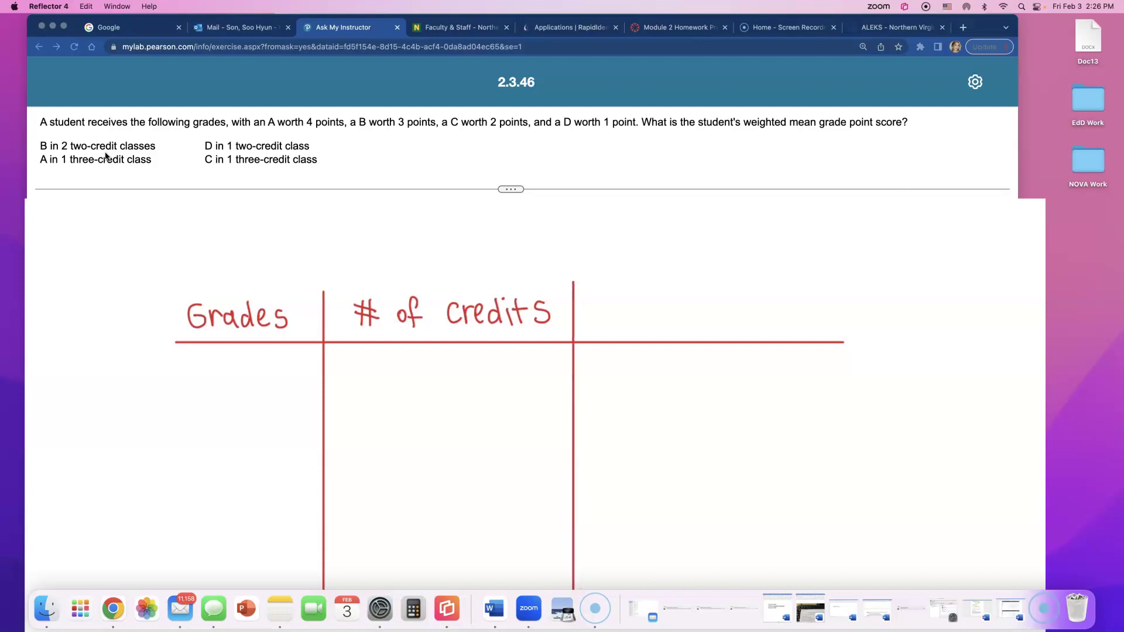
- Fill the first two rows with grade B and 2 credits each
{"action": "left_click_drag", "start_coordinate": [105, 155], "coordinate": [42, 154]}
{"action": "left_click_drag", "start_coordinate": [226, 358], "coordinate": [223, 391]}
{"action": "left_click_drag", "start_coordinate": [42, 153], "coordinate": [77, 154]}
{"action": "mouse_move", "coordinate": [429, 361]}
{"action": "left_mouse_down"}
{"action": "mouse_move", "coordinate": [432, 380]}
{"action": "mouse_move", "coordinate": [450, 387]}
{"action": "left_mouse_up"}
{"action": "left_click_drag", "start_coordinate": [47, 151], "coordinate": [65, 154]}
{"action": "mouse_move", "coordinate": [230, 420]}
{"action": "left_mouse_down"}
{"action": "mouse_move", "coordinate": [229, 455]}
{"action": "mouse_move", "coordinate": [237, 439]}
{"action": "mouse_move", "coordinate": [223, 455]}
{"action": "left_mouse_up"}
{"action": "mouse_move", "coordinate": [432, 422]}
{"action": "left_mouse_down"}
{"action": "mouse_move", "coordinate": [435, 448]}
{"action": "mouse_move", "coordinate": [465, 450]}
{"action": "left_mouse_up"}
- Add a row with grade A and 3 credits
{"action": "left_click", "coordinate": [41, 165]}
{"action": "left_click_drag", "start_coordinate": [222, 513], "coordinate": [234, 477]}
{"action": "mouse_move", "coordinate": [234, 476]}
{"action": "left_mouse_down"}
{"action": "mouse_move", "coordinate": [246, 515]}
{"action": "mouse_move", "coordinate": [243, 495]}
{"action": "left_mouse_up"}
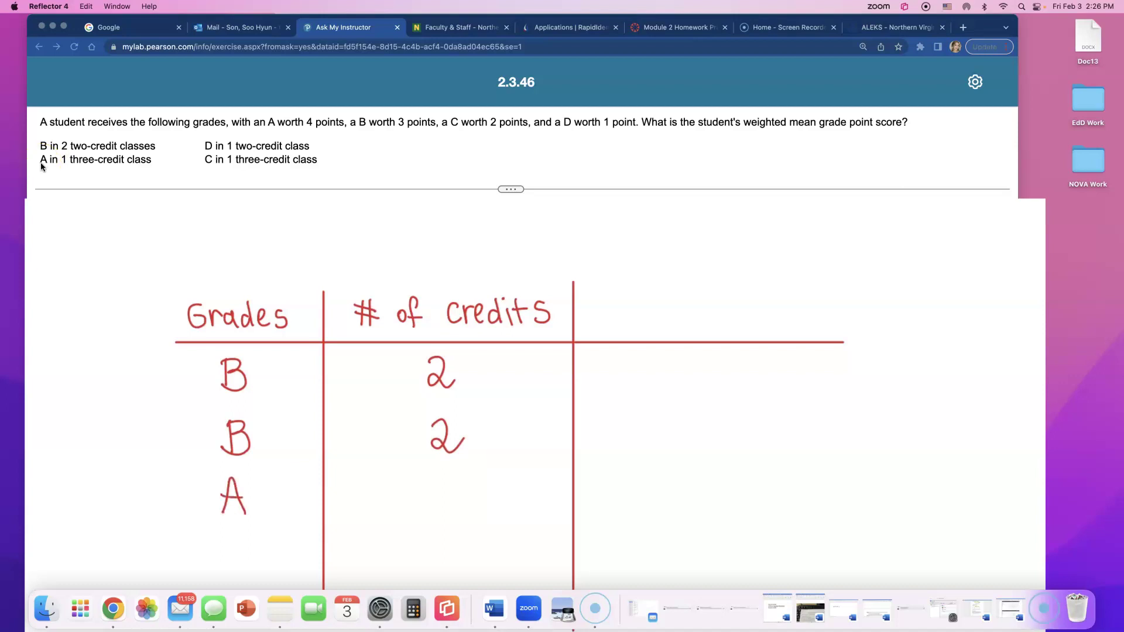
{"action": "mouse_move", "coordinate": [432, 484]}
{"action": "left_mouse_down"}
{"action": "mouse_move", "coordinate": [445, 499]}
{"action": "mouse_move", "coordinate": [424, 516]}
{"action": "left_mouse_up"}
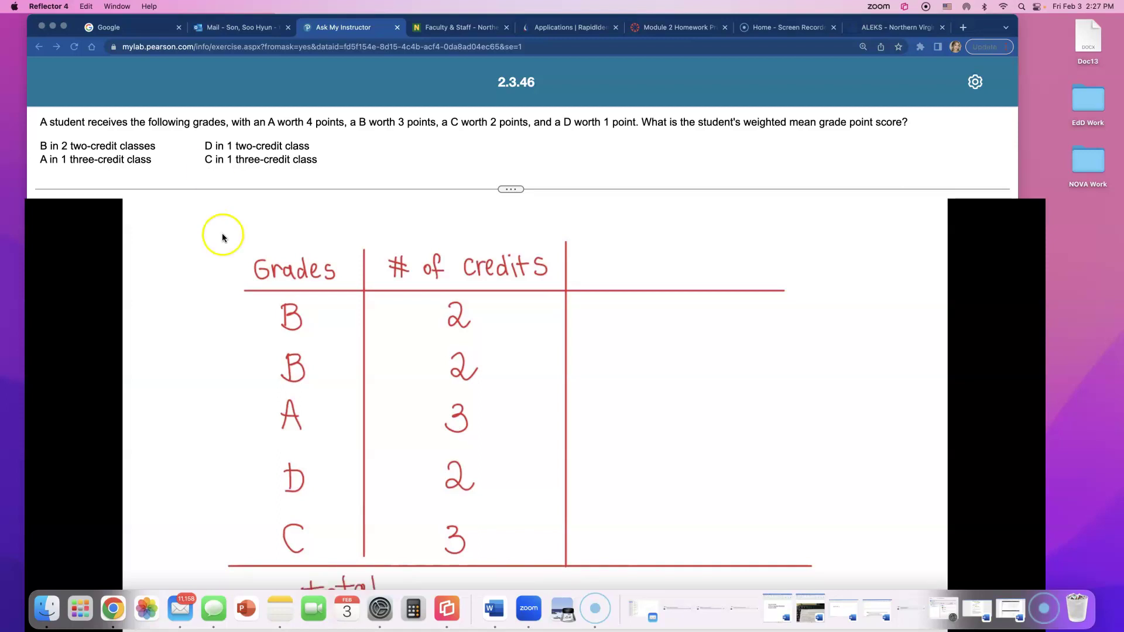
- Launch Calculator from the Dock and position it beside the whiteboard
{"action": "left_click_drag", "start_coordinate": [283, 285], "coordinate": [549, 121]}
{"action": "left_click", "coordinate": [419, 602]}
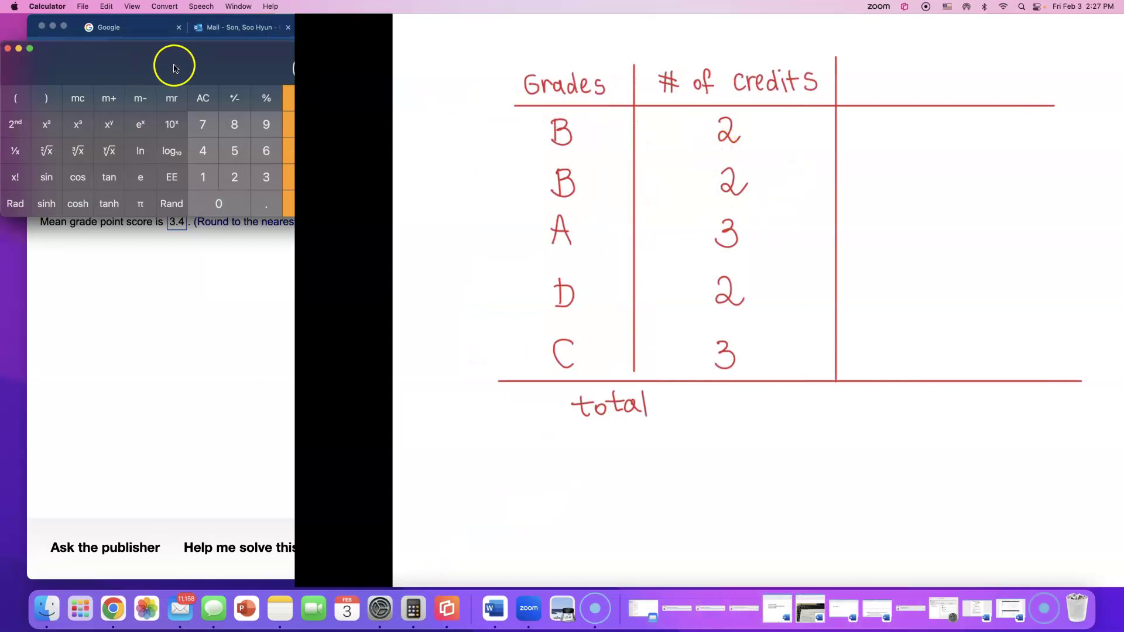
{"action": "left_click_drag", "start_coordinate": [188, 60], "coordinate": [134, 81]}
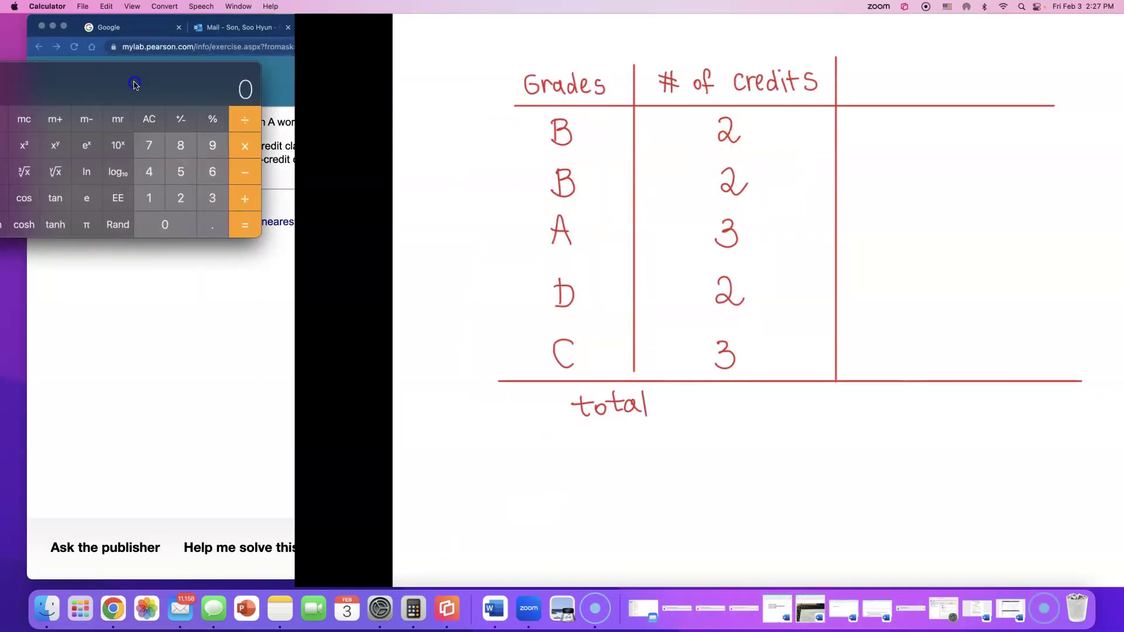
- Add the credits 2+2+3+2+3 in Calculator to get 12 total credits
{"action": "left_click", "coordinate": [181, 198]}
{"action": "left_click", "coordinate": [235, 198]}
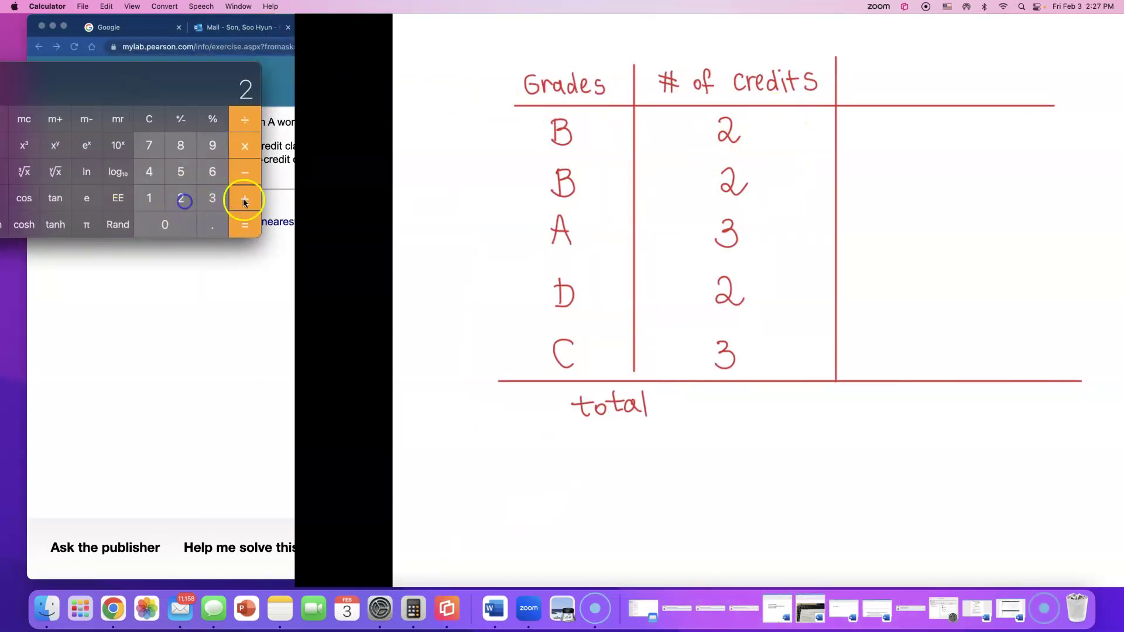
{"action": "left_click", "coordinate": [240, 198]}
{"action": "left_click", "coordinate": [213, 198]}
{"action": "left_click", "coordinate": [241, 198]}
{"action": "left_click", "coordinate": [181, 198]}
{"action": "left_click", "coordinate": [240, 198]}
{"action": "left_click", "coordinate": [214, 199]}
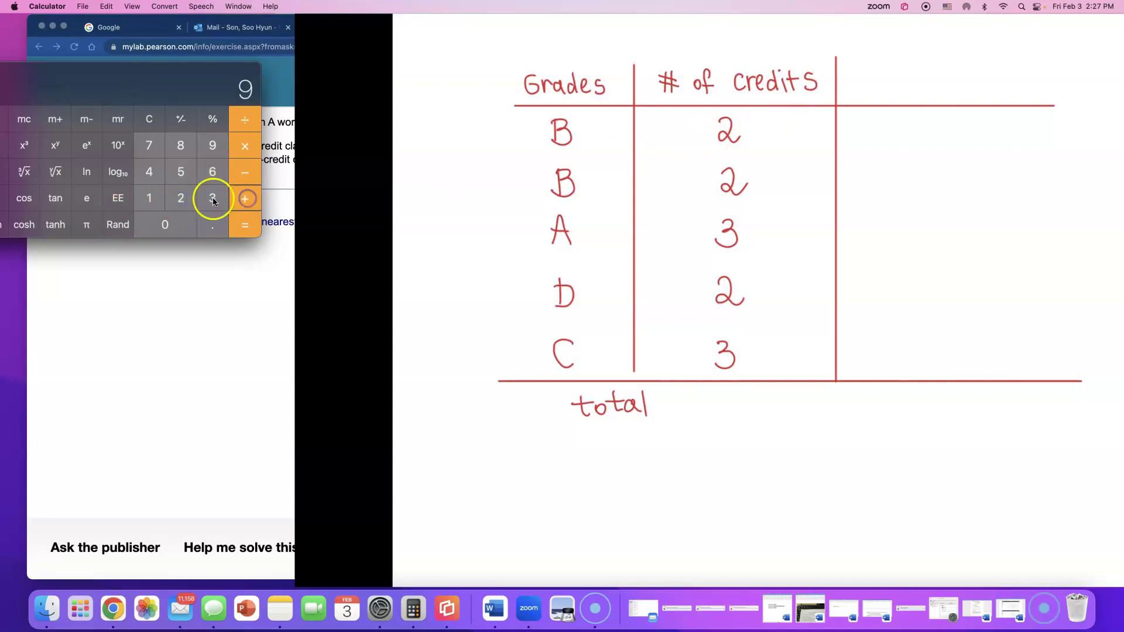
{"action": "left_click", "coordinate": [242, 224]}
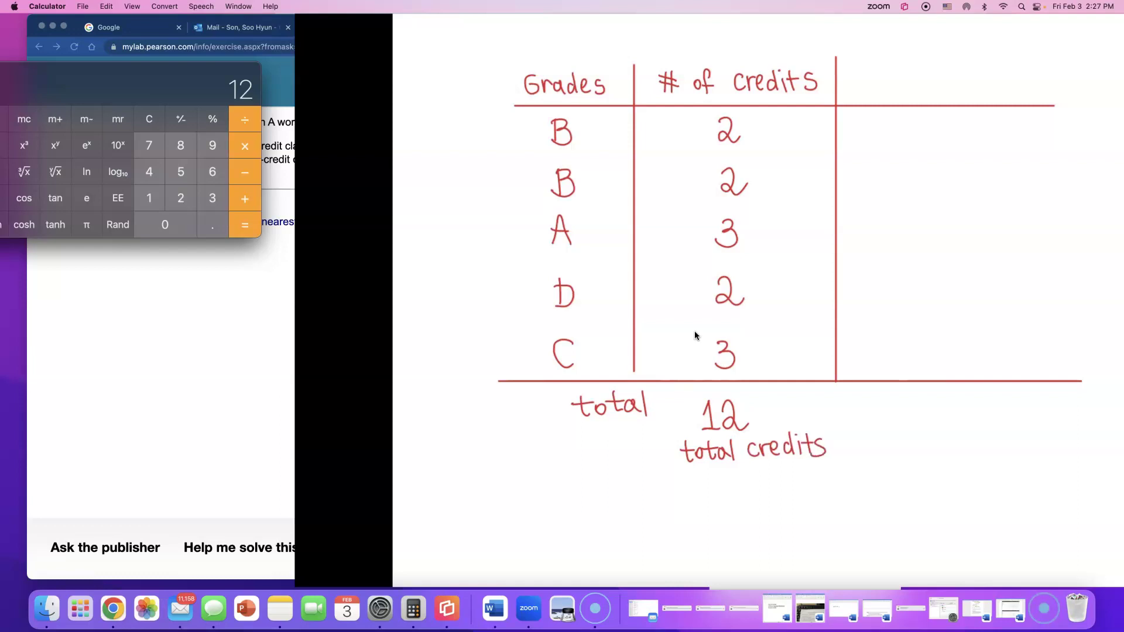
{"action": "double_click", "coordinate": [917, 338]}
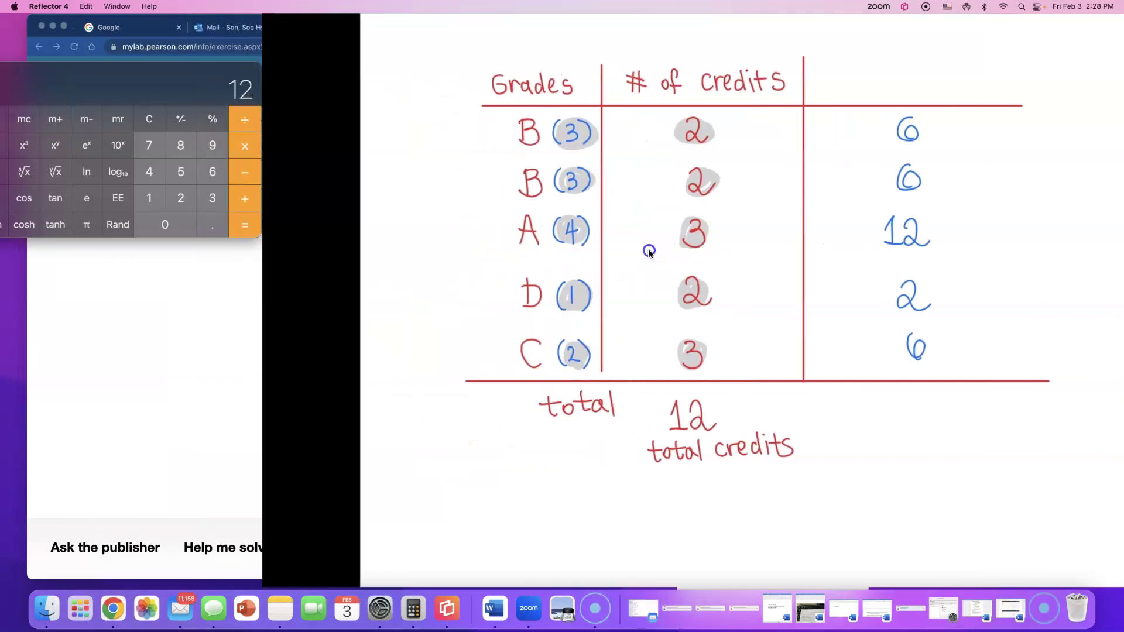
- Clear Calculator and sum the products 6+6+12+2+6 to get 32
{"action": "left_click_drag", "start_coordinate": [142, 83], "coordinate": [84, 103]}
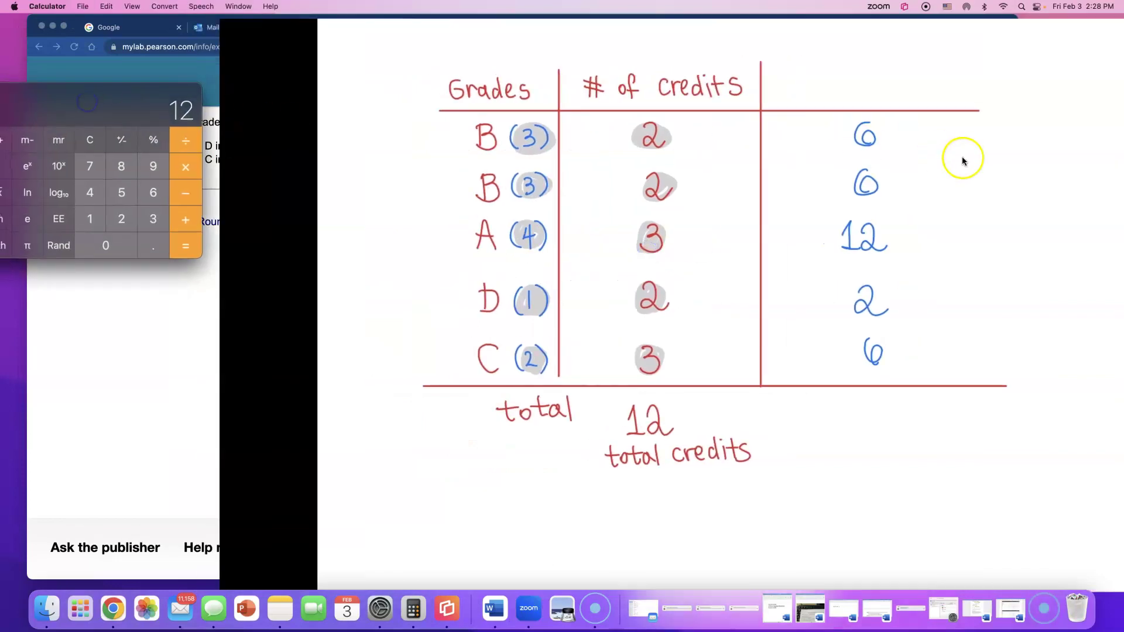
{"action": "left_click", "coordinate": [91, 147]}
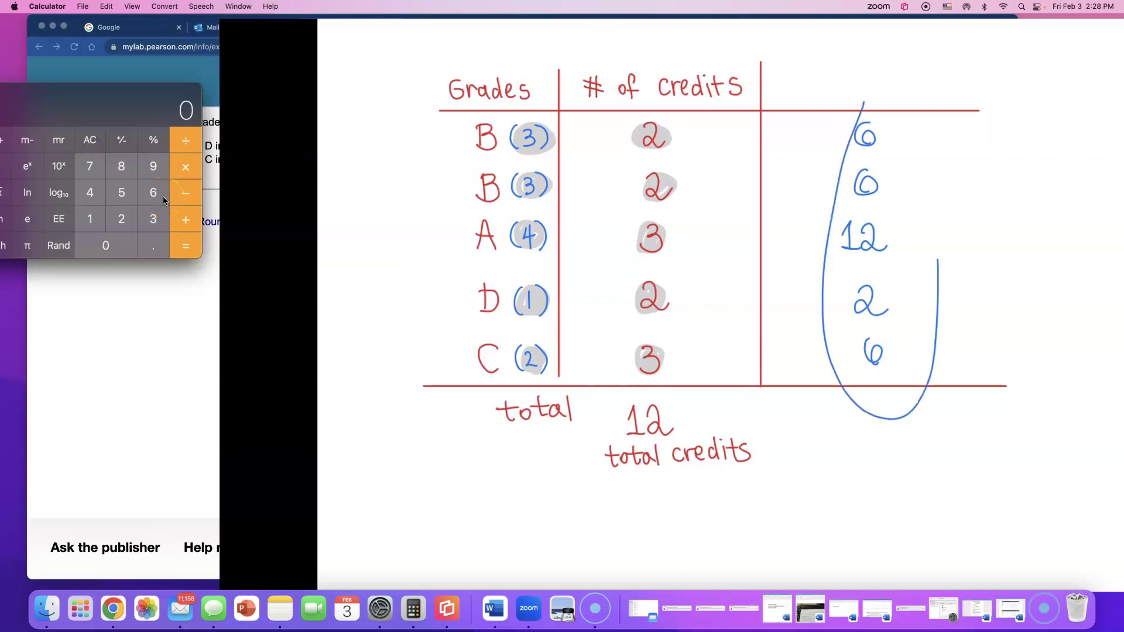
{"action": "left_click", "coordinate": [153, 193]}
{"action": "left_click", "coordinate": [183, 221]}
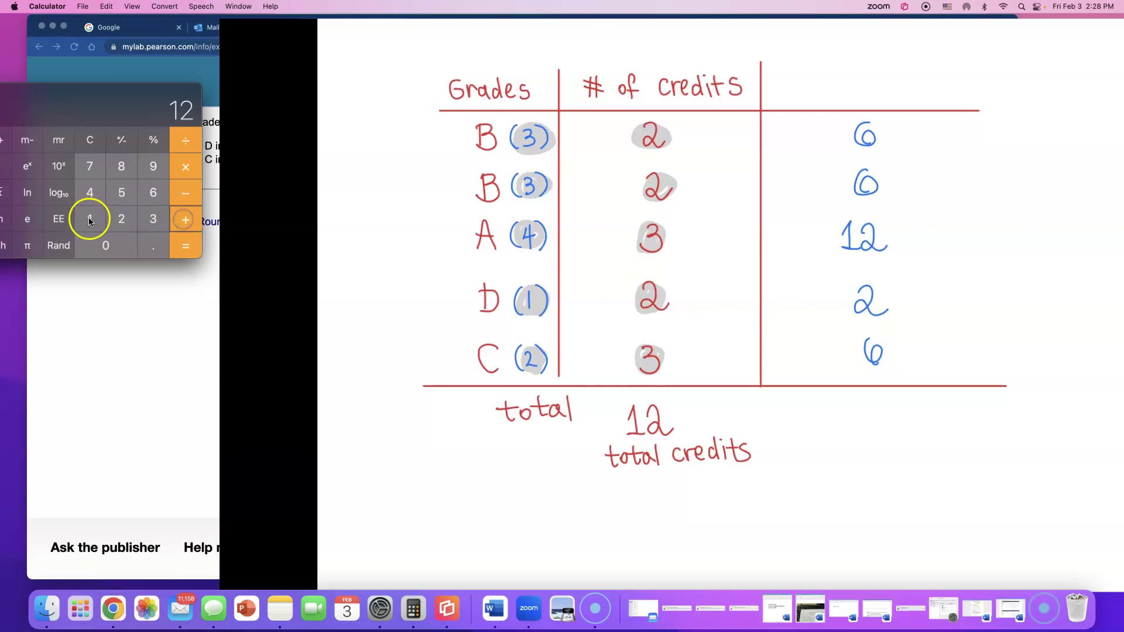
{"action": "left_click", "coordinate": [89, 219]}
{"action": "left_click", "coordinate": [122, 219]}
{"action": "left_click", "coordinate": [188, 223]}
{"action": "left_click", "coordinate": [122, 219]}
{"action": "left_click", "coordinate": [186, 220]}
{"action": "left_click", "coordinate": [153, 193]}
{"action": "left_click", "coordinate": [191, 246]}
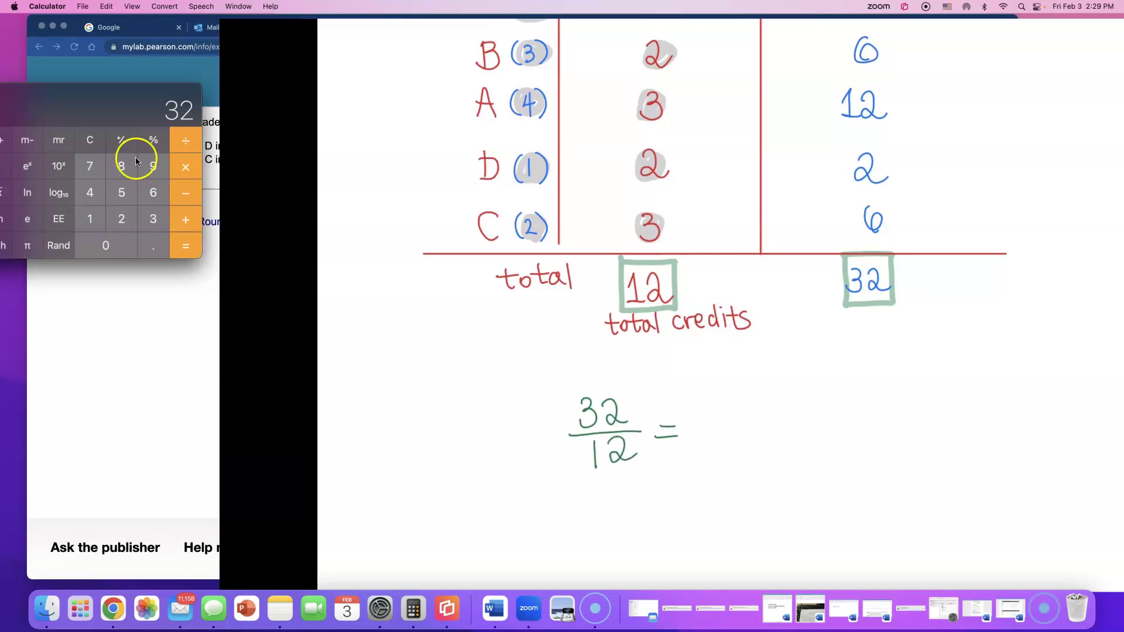
- Divide 32 by 12 in Calculator, giving 2.666…, the weighted mean
{"action": "left_click", "coordinate": [153, 219]}
{"action": "left_click", "coordinate": [123, 220]}
{"action": "left_click", "coordinate": [187, 139]}
{"action": "left_click", "coordinate": [90, 219]}
{"action": "left_click", "coordinate": [122, 219]}
{"action": "left_click", "coordinate": [183, 245]}
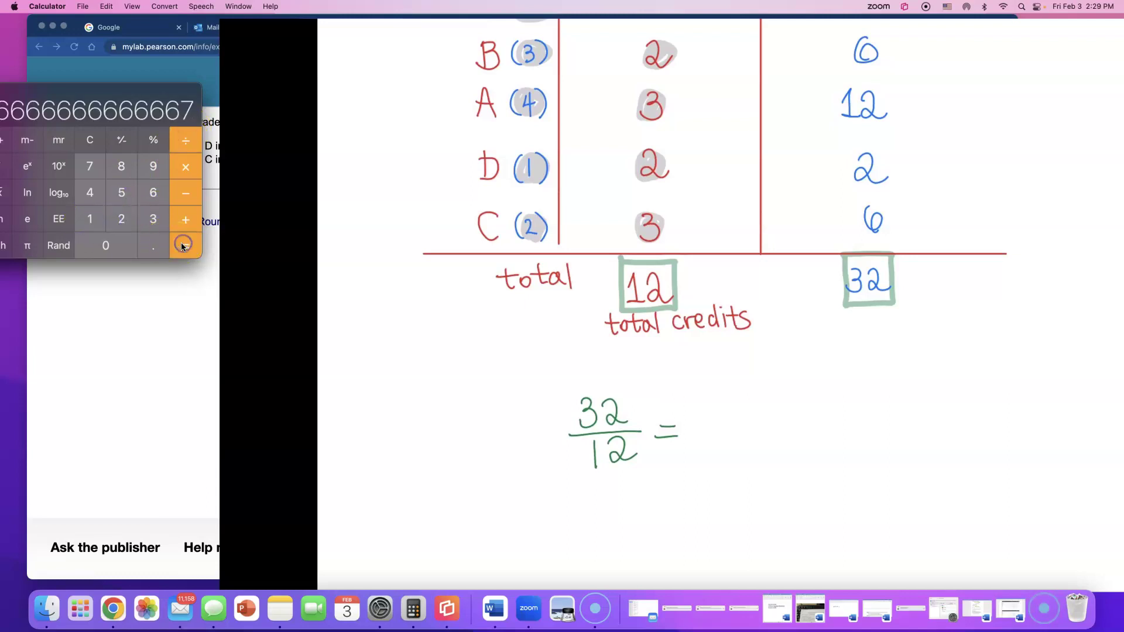
{"action": "left_click", "coordinate": [93, 92]}
{"action": "left_click_drag", "start_coordinate": [94, 92], "coordinate": [191, 99]}
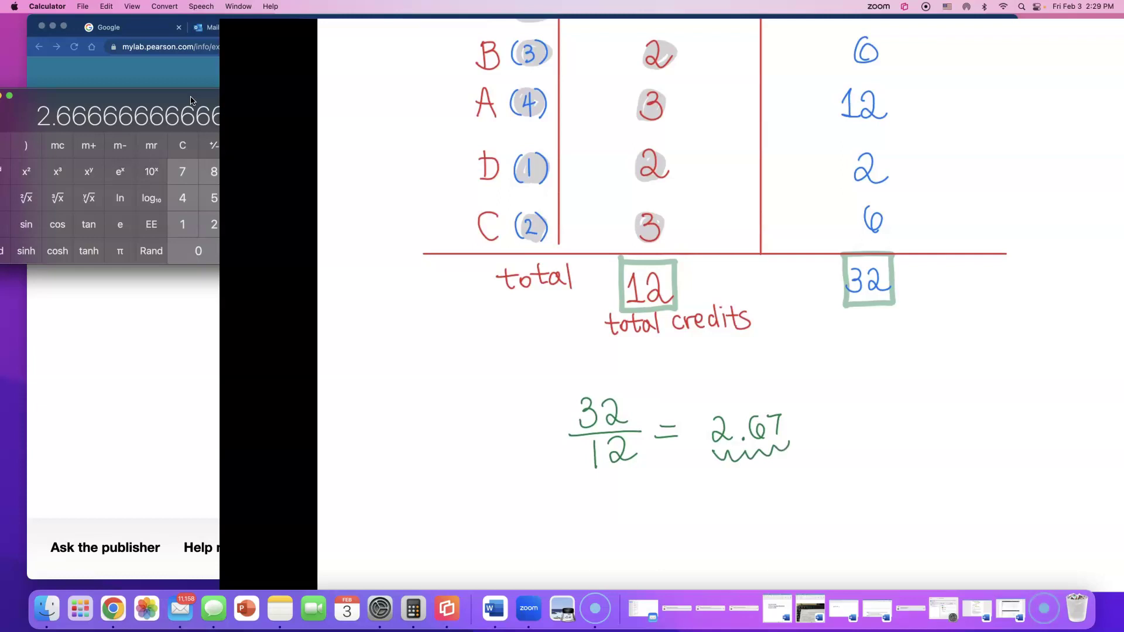
{"action": "left_click", "coordinate": [250, 96]}
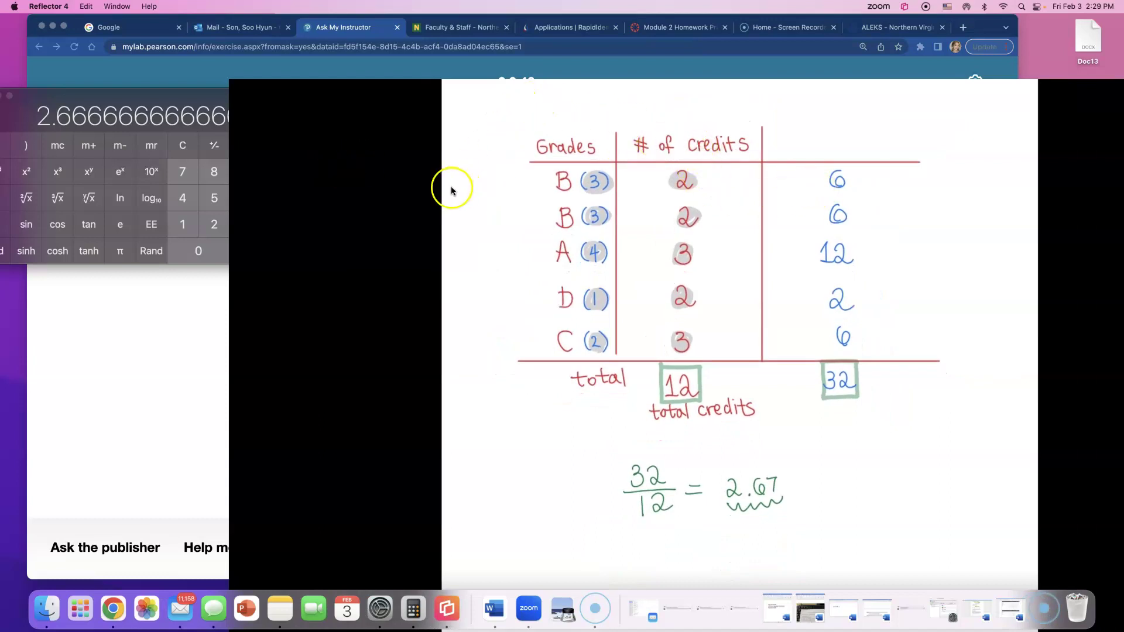
- Replace the 3.4 answer with 2.67, submit it, and dismiss the Try again feedback
{"action": "left_click", "coordinate": [79, 332]}
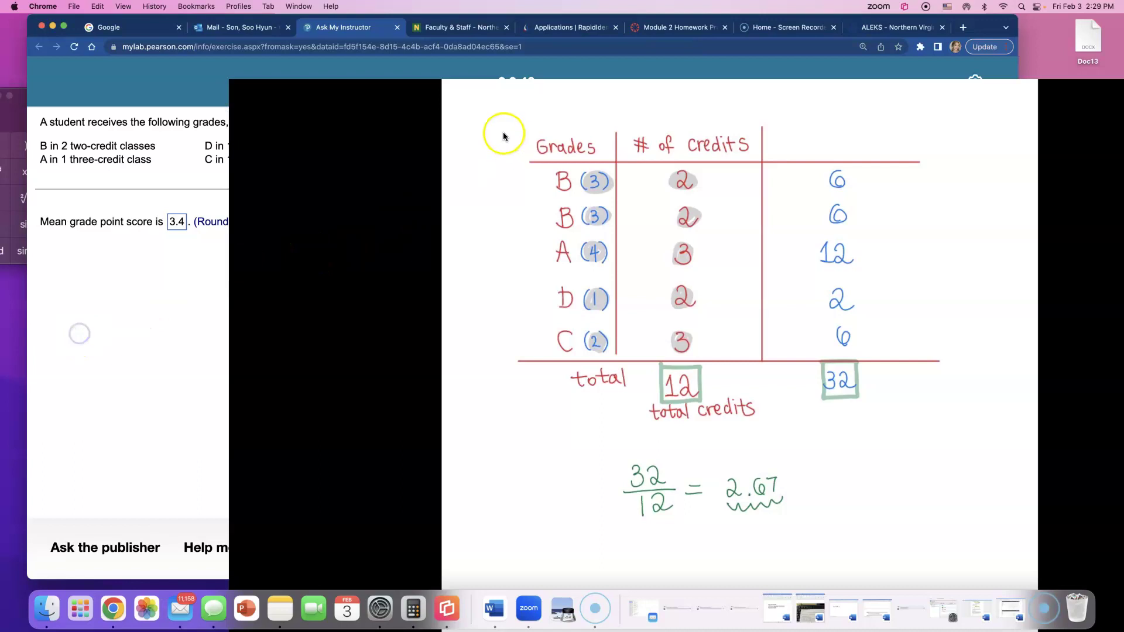
{"action": "left_click_drag", "start_coordinate": [542, 109], "coordinate": [570, 247]}
{"action": "double_click", "coordinate": [177, 222]}
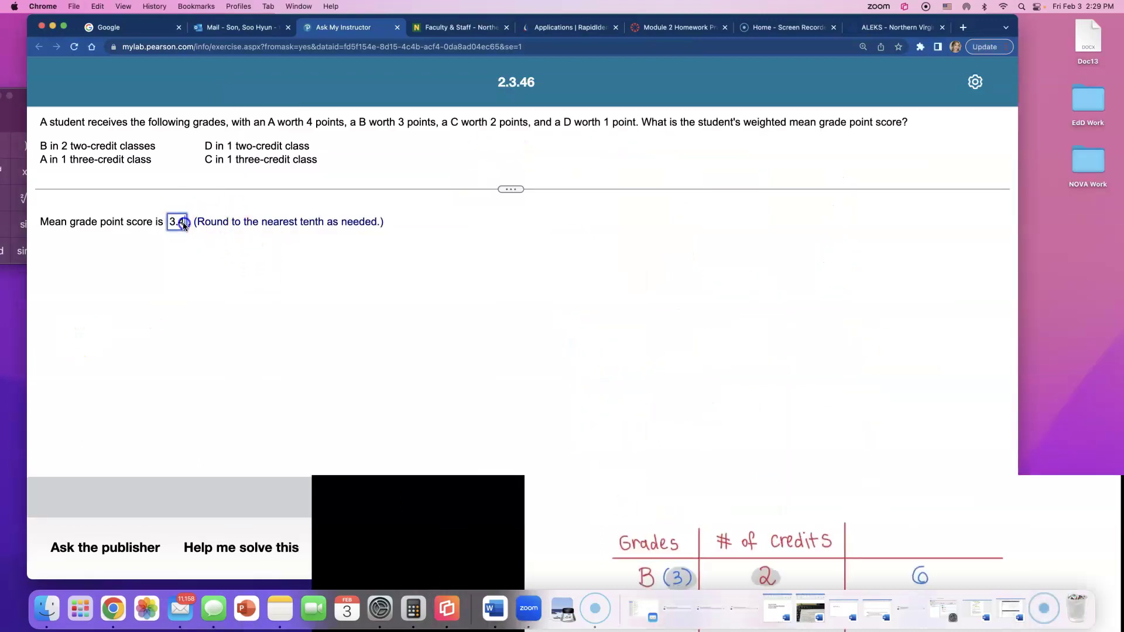
{"action": "type", "text": "2"}
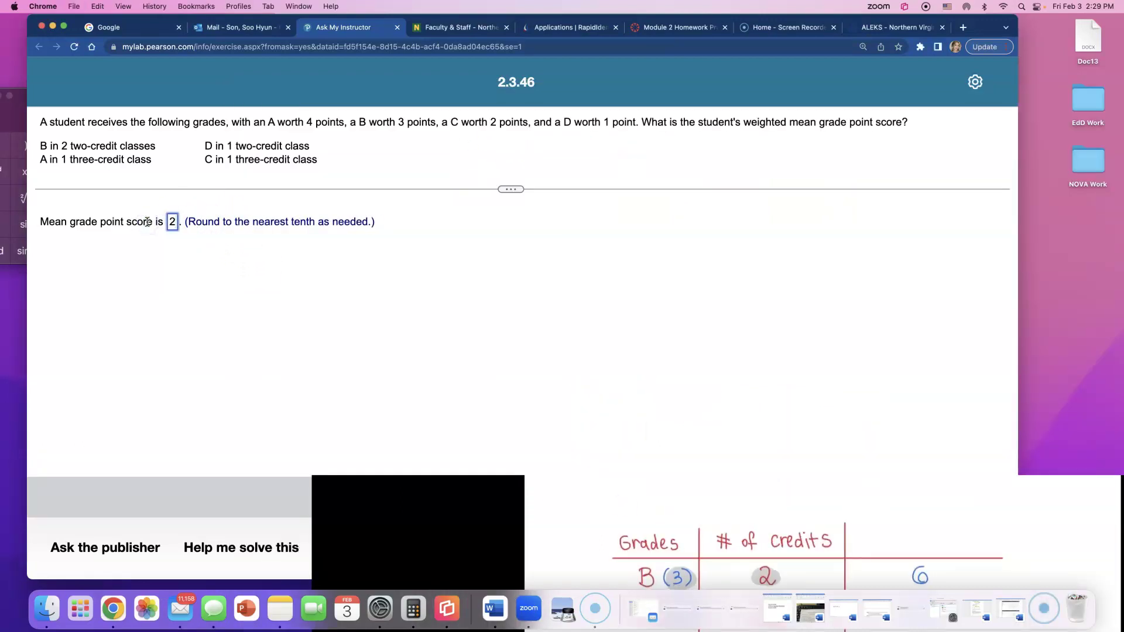
{"action": "type", "text": ".67"}
{"action": "key", "text": "Return"}
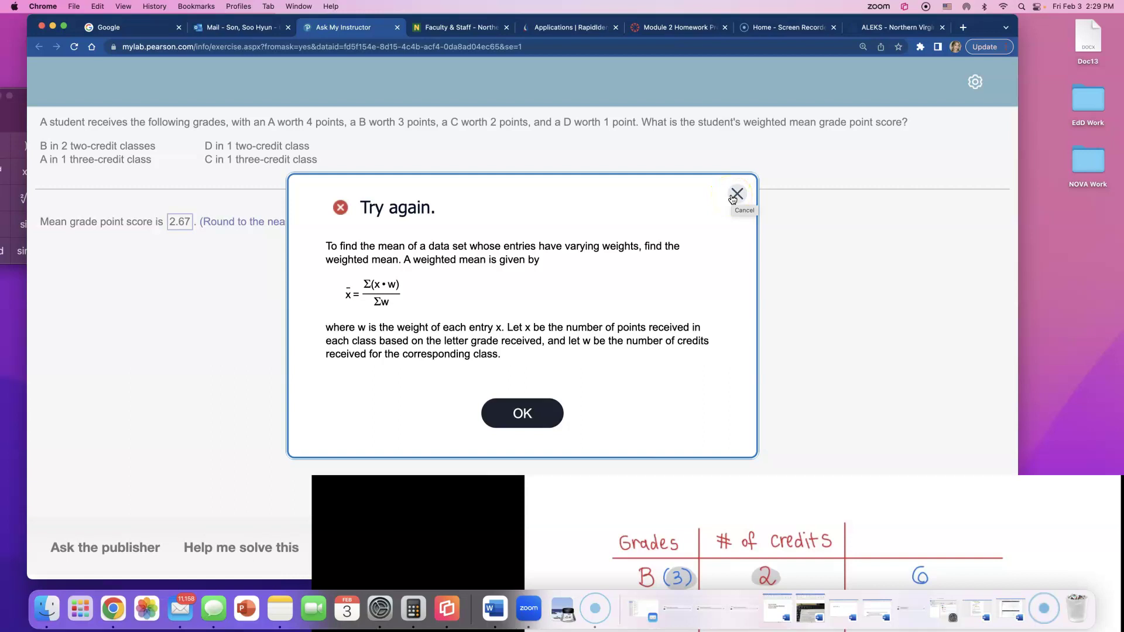
{"action": "left_click", "coordinate": [735, 195]}
- Change the answer from 2.67 to 2.7 and submit it
{"action": "left_click", "coordinate": [190, 227]}
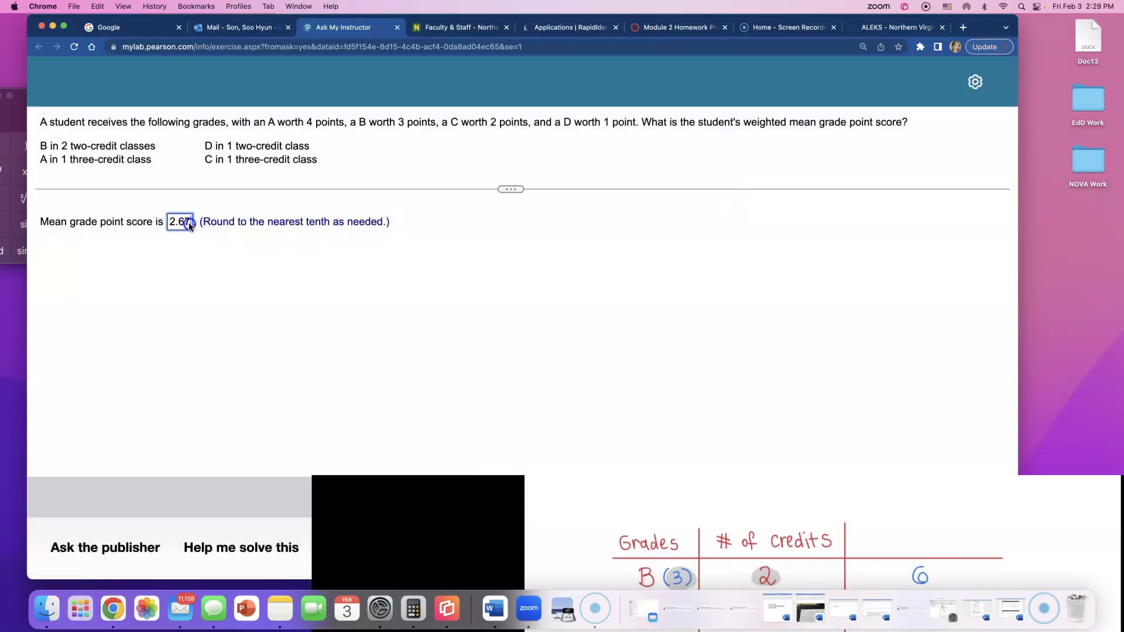
{"action": "key", "text": "BackSpace"}
{"action": "key", "text": "BackSpace"}
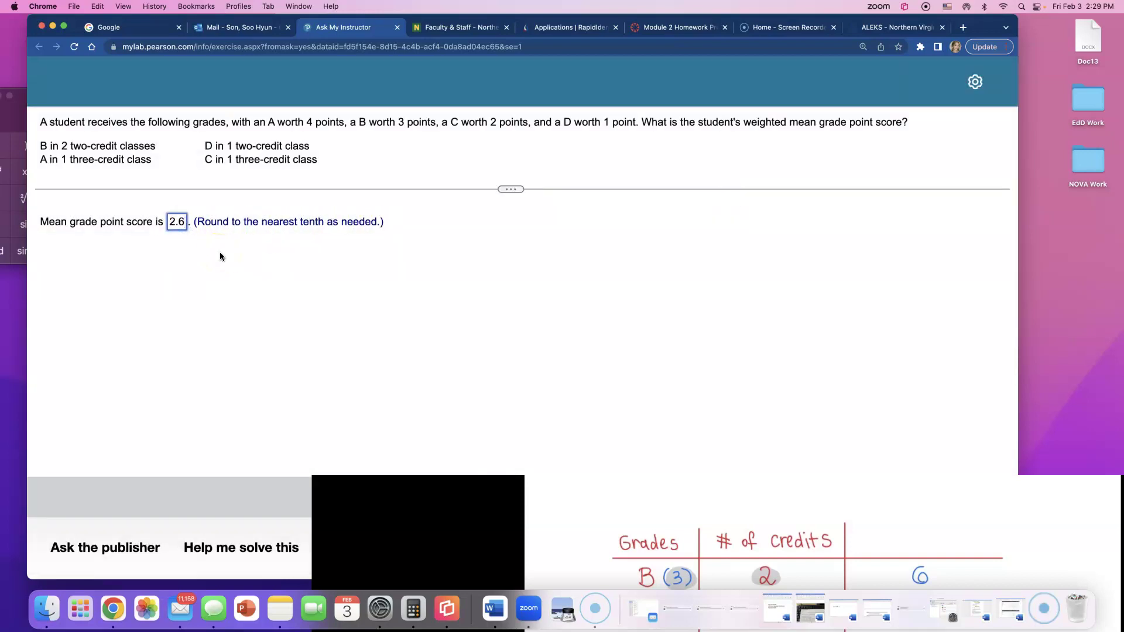
{"action": "type", "text": "7"}
{"action": "key", "text": "Return"}
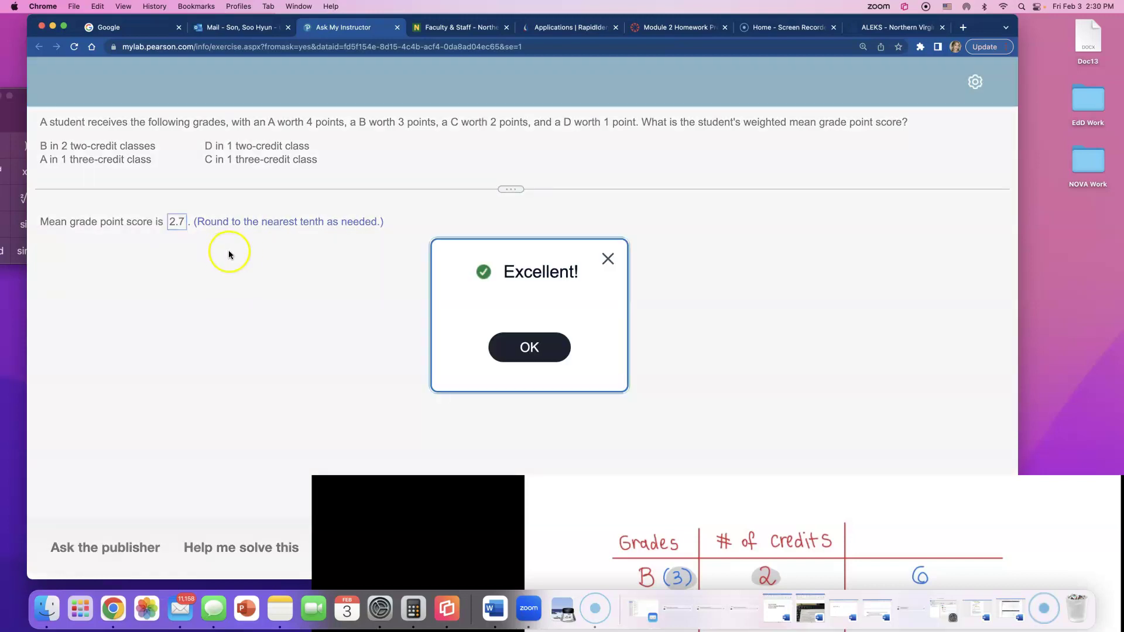